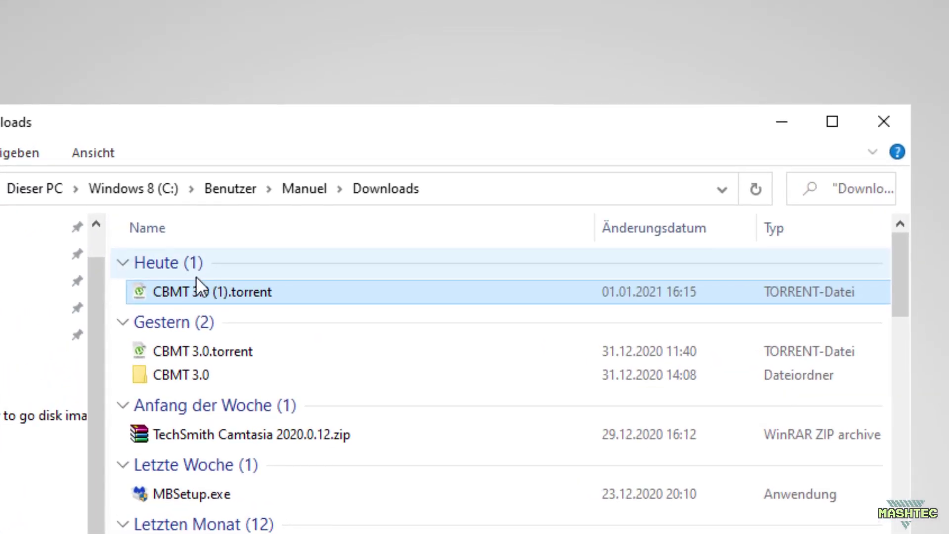
Step: Open CBMT 3.0 (1).torrent from the Downloads folder in µTorrent and agree to load its trackers
right_click(547, 153)
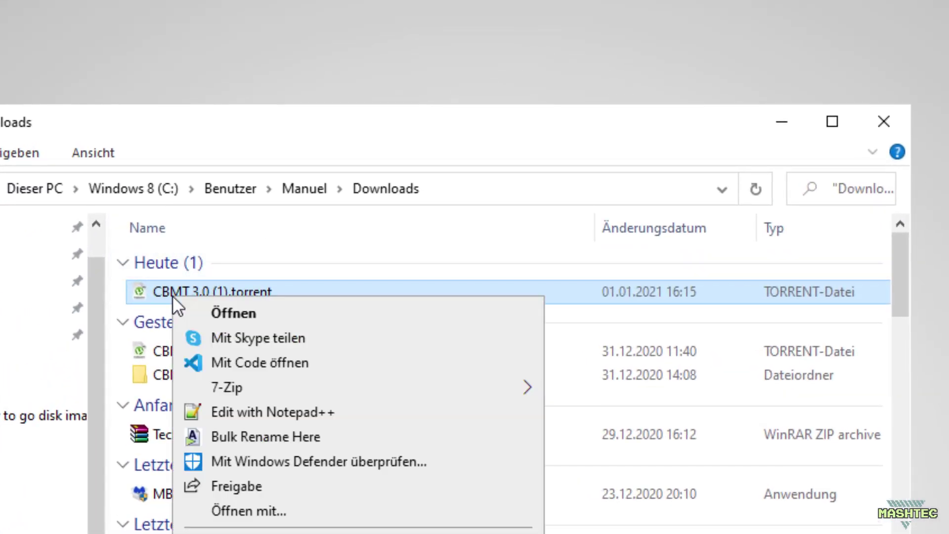
click(202, 312)
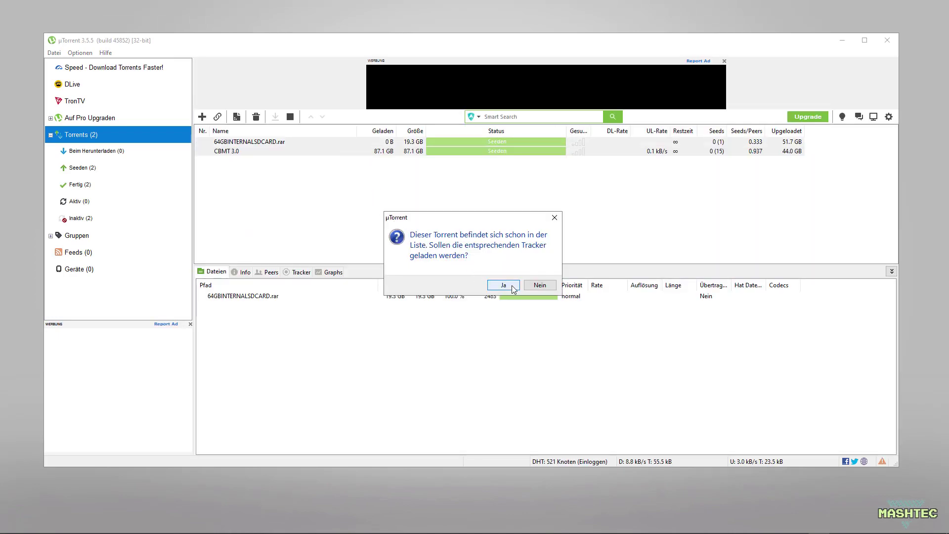
click(512, 286)
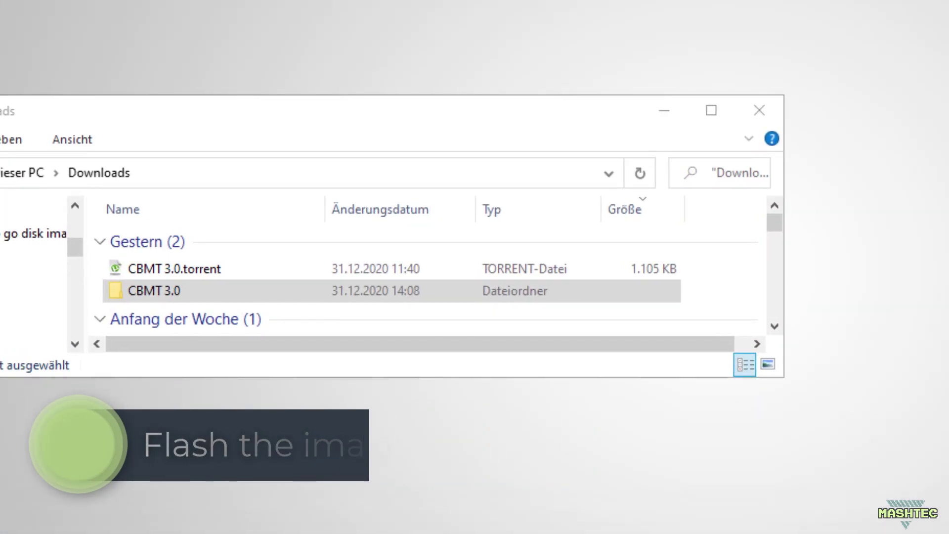
Step: Open the CBMT 3.0 folder in Downloads and select the CBMT 3.0.img disk image
click(167, 269)
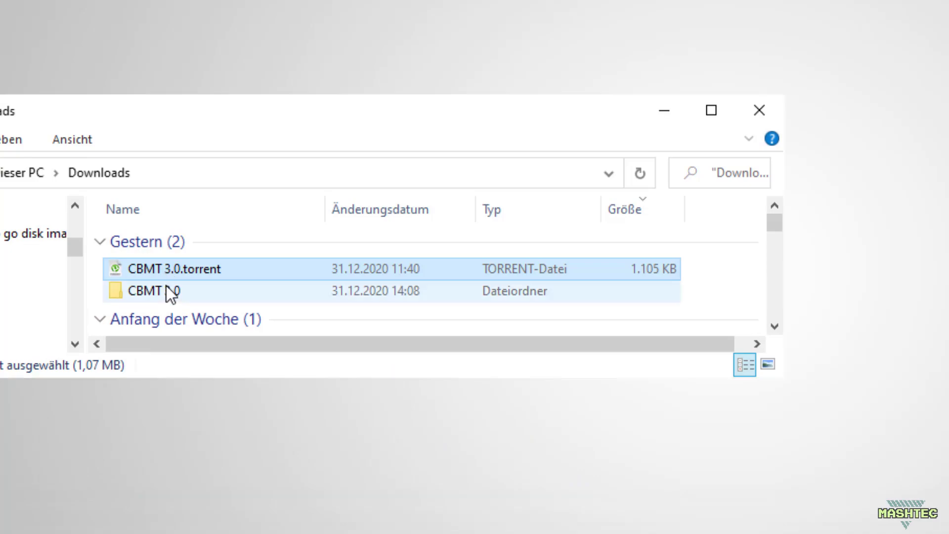
click(127, 292)
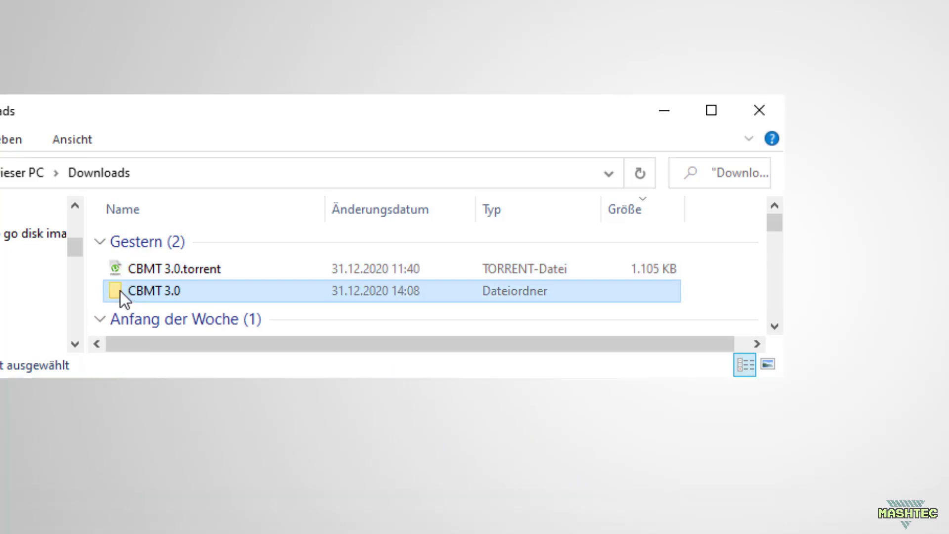
double_click(120, 291)
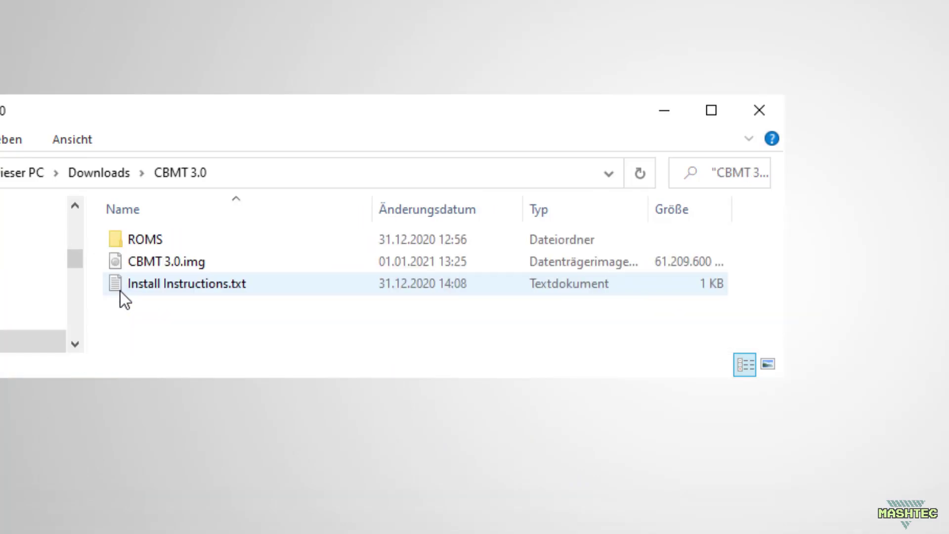
click(159, 260)
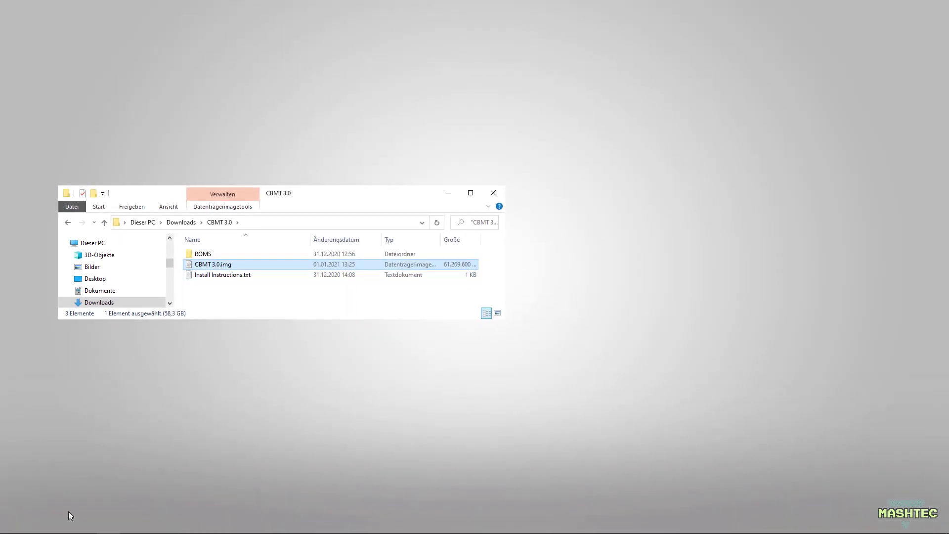
Step: Launch Win32DiskImager and choose K:\ as the target device
click(12, 524)
text(win32)
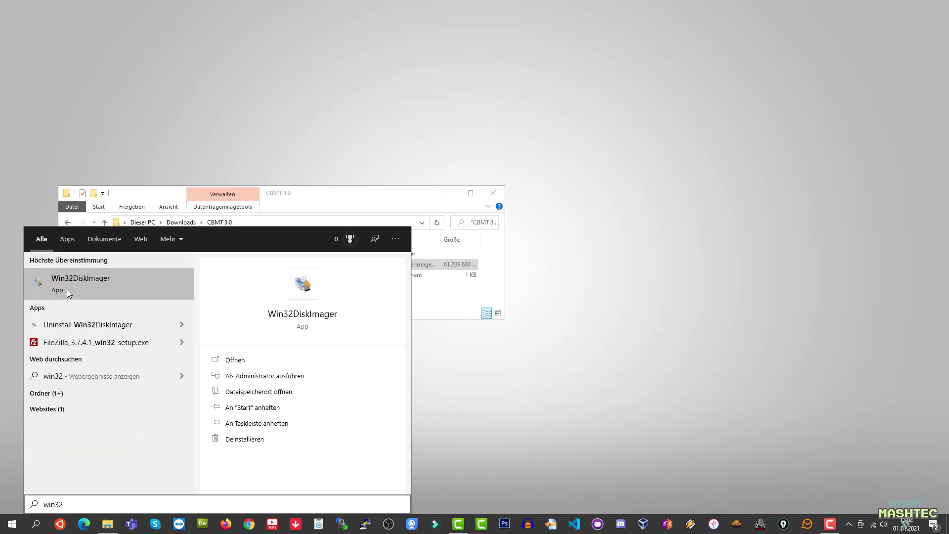
click(68, 294)
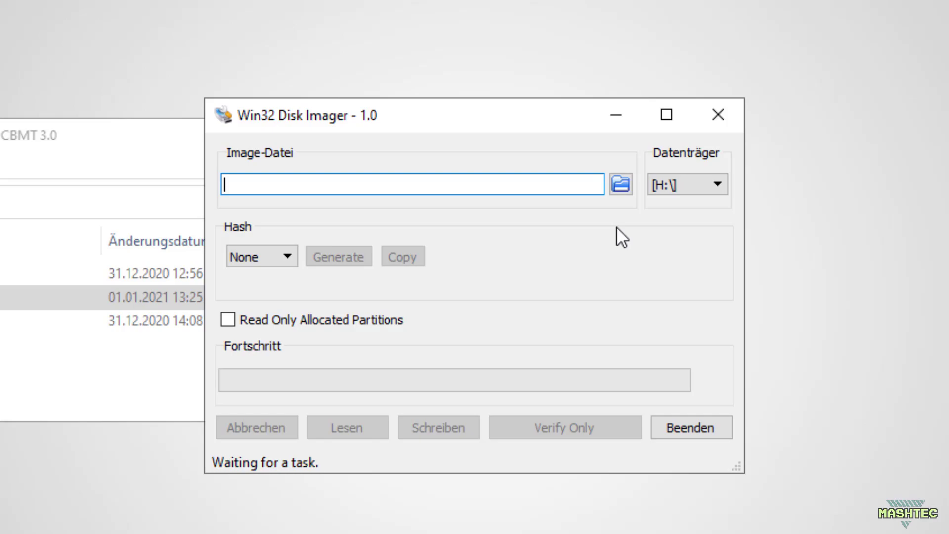
click(718, 184)
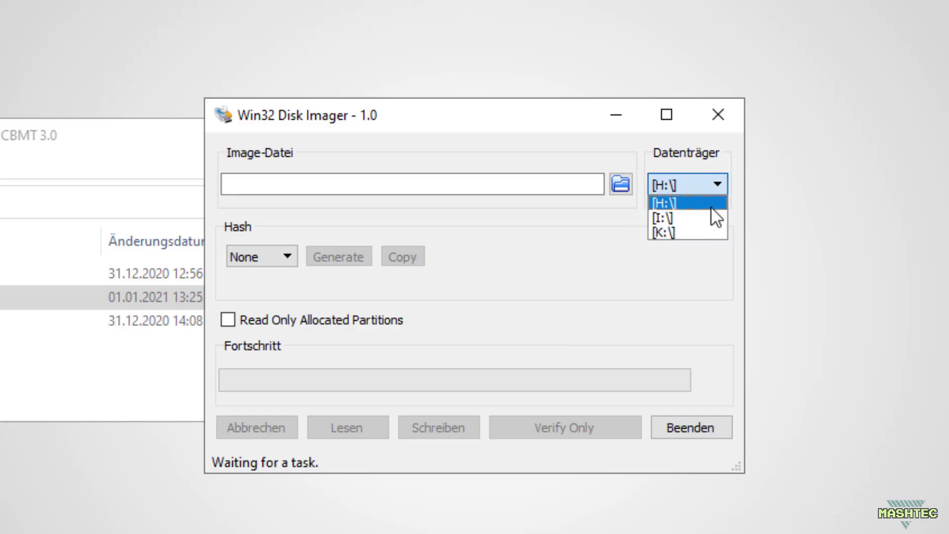
click(693, 231)
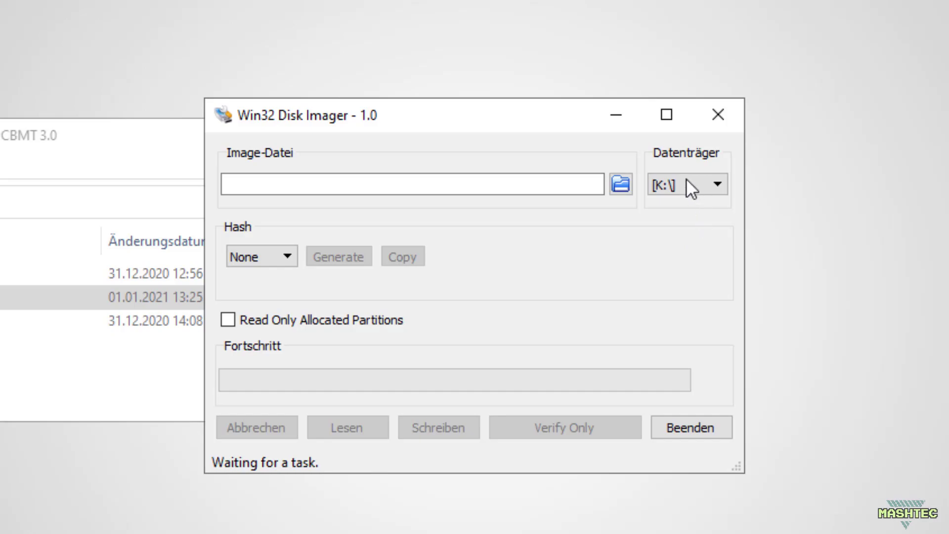
Step: Load CBMT 3.0.img from the CBMT 3.0 folder in Downloads as the image file
click(621, 184)
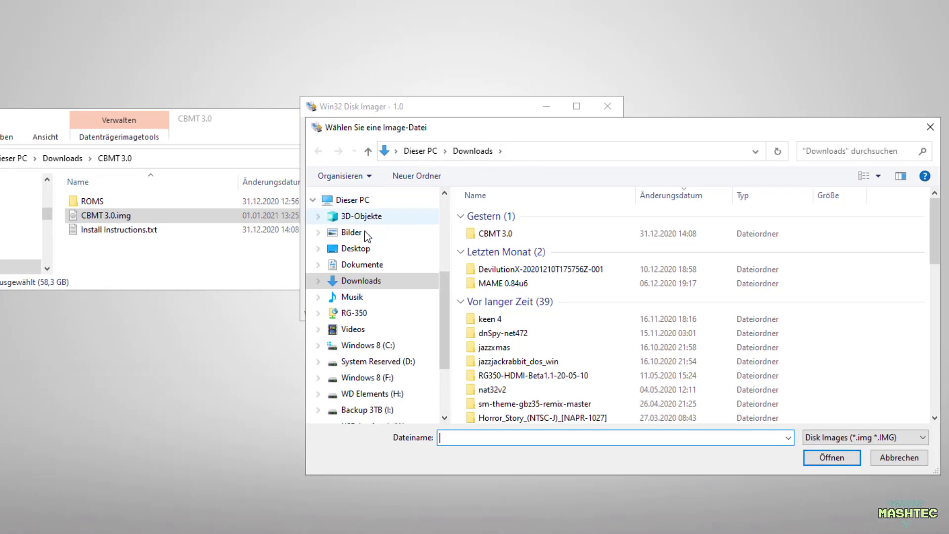
double_click(470, 237)
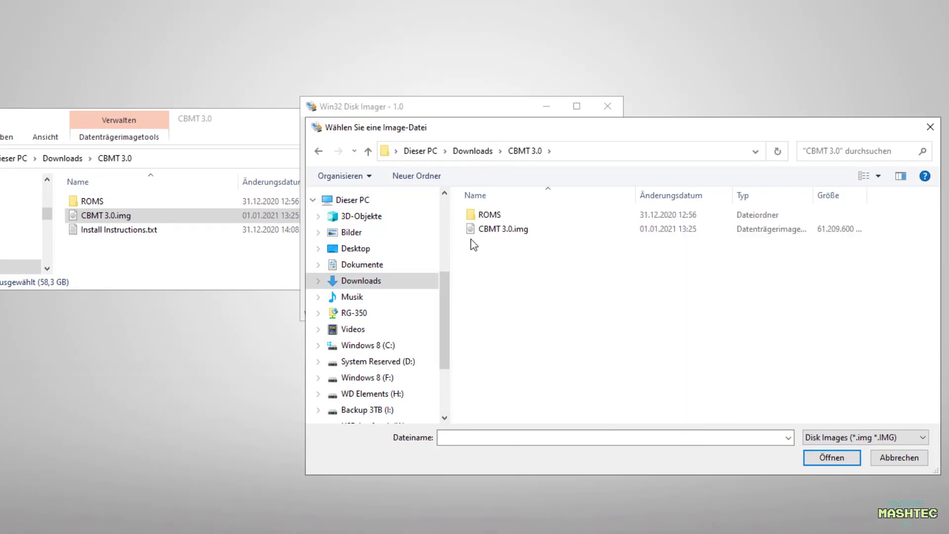
click(483, 230)
click(832, 457)
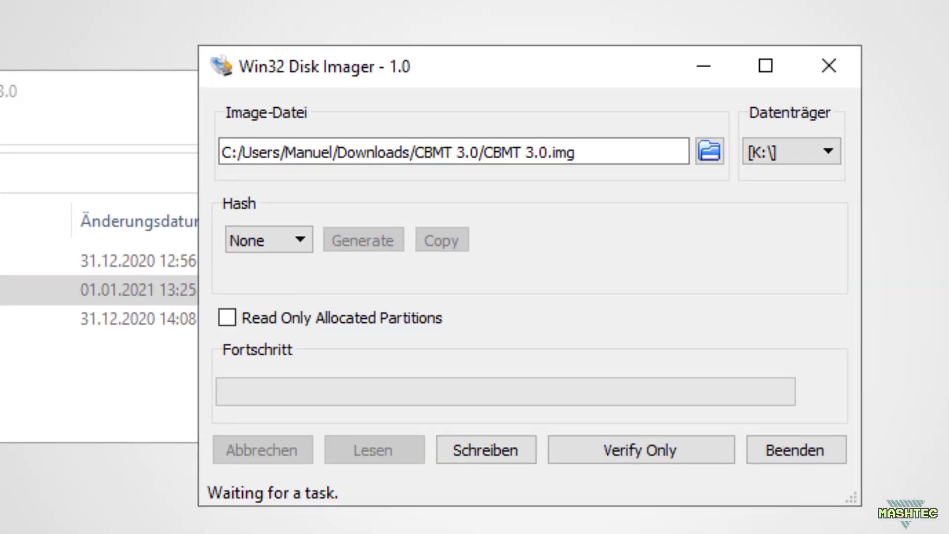
Step: Write the CBMT 3.0 image to drive K:, accepting the overwrite, and exit the imager once writing is done
click(487, 450)
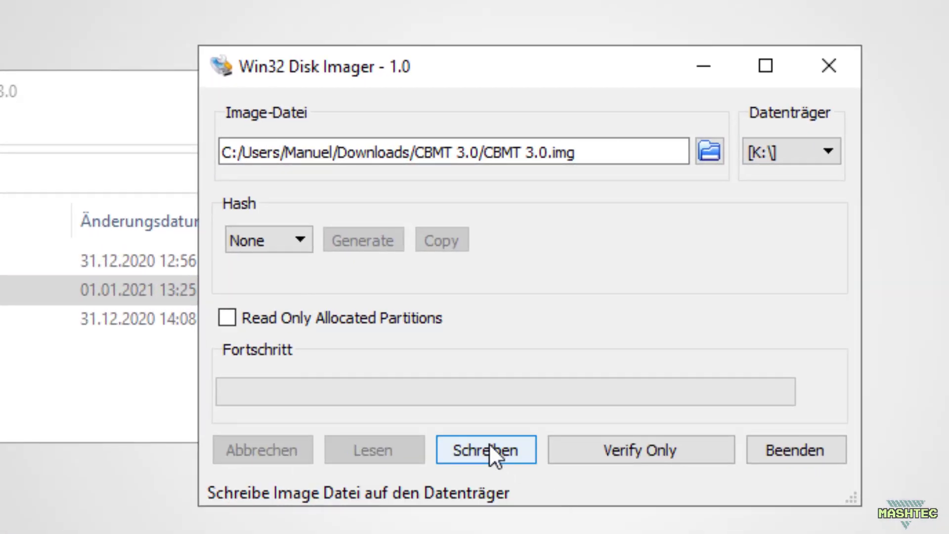
click(489, 448)
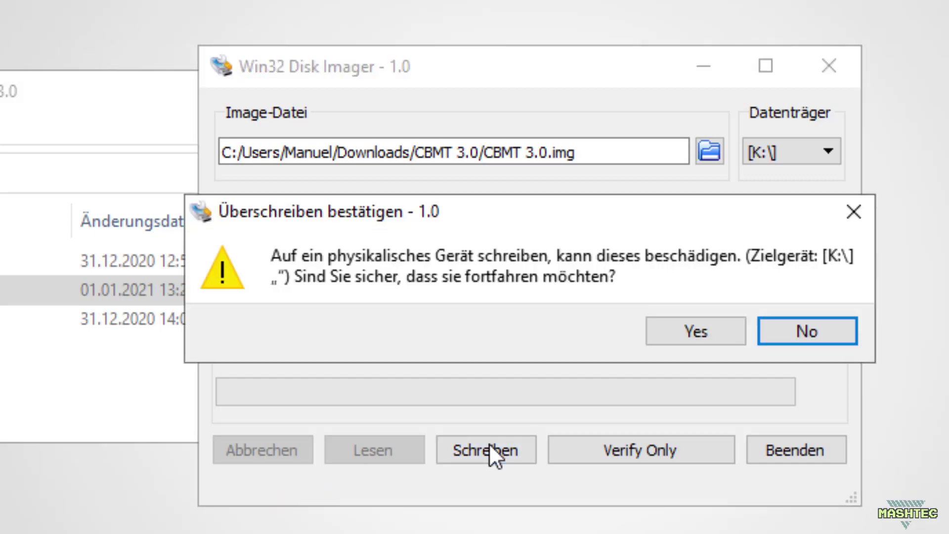
click(707, 332)
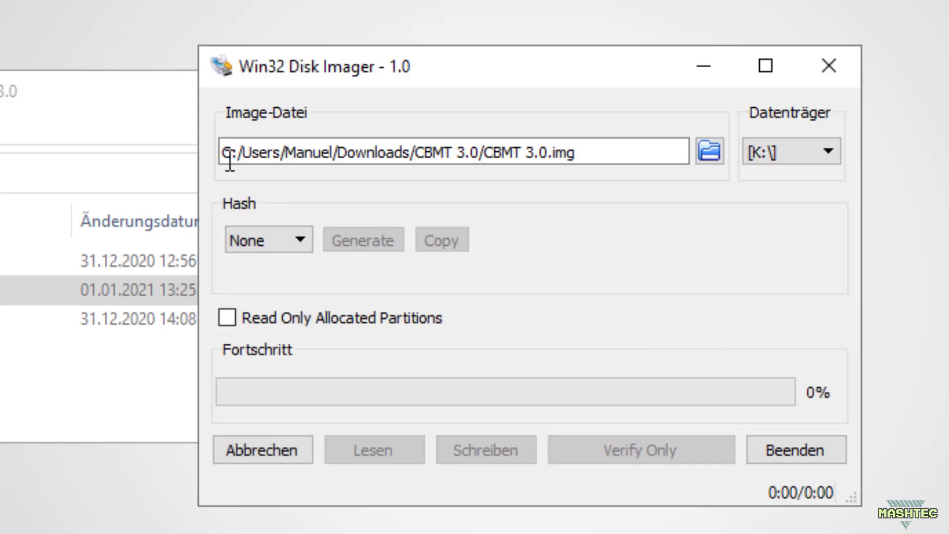
click(162, 91)
click(444, 94)
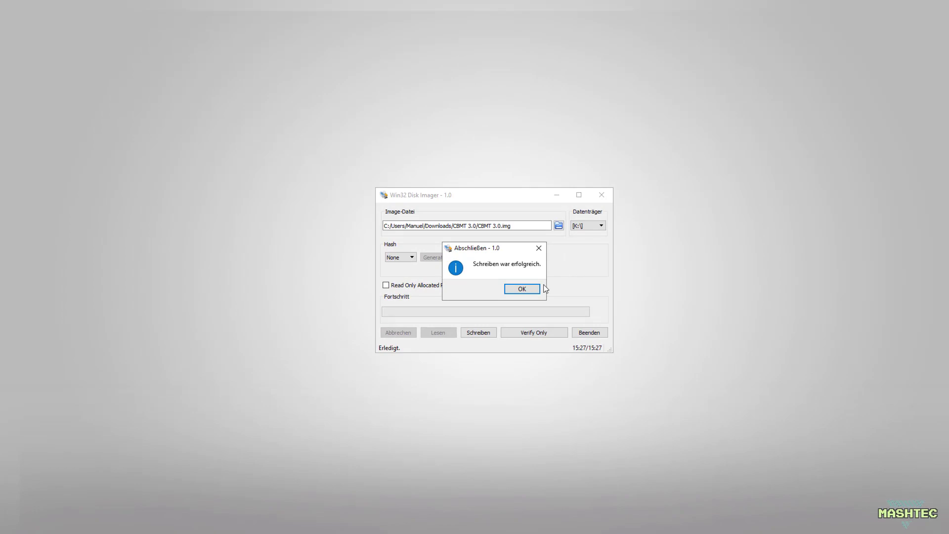
click(533, 290)
click(586, 332)
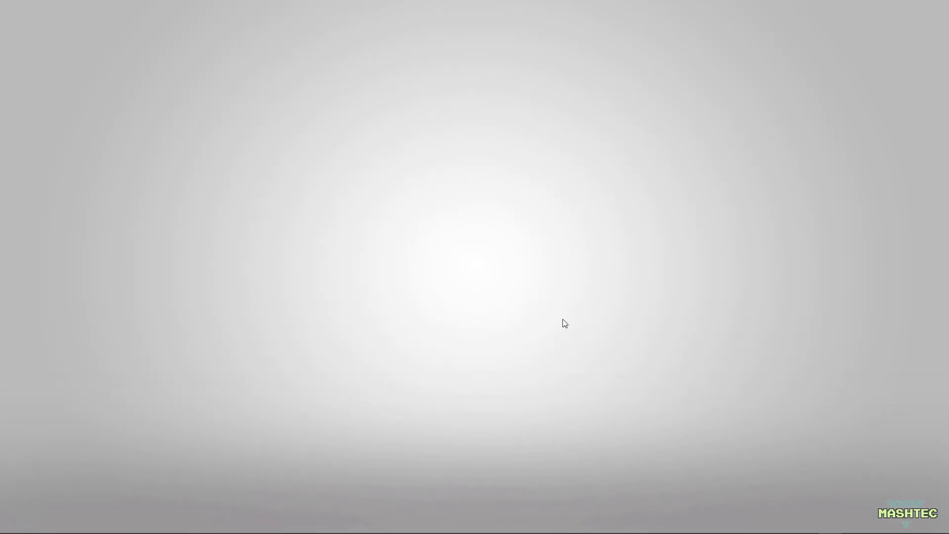
Step: Safely eject the flashed SD card from the computer
click(849, 524)
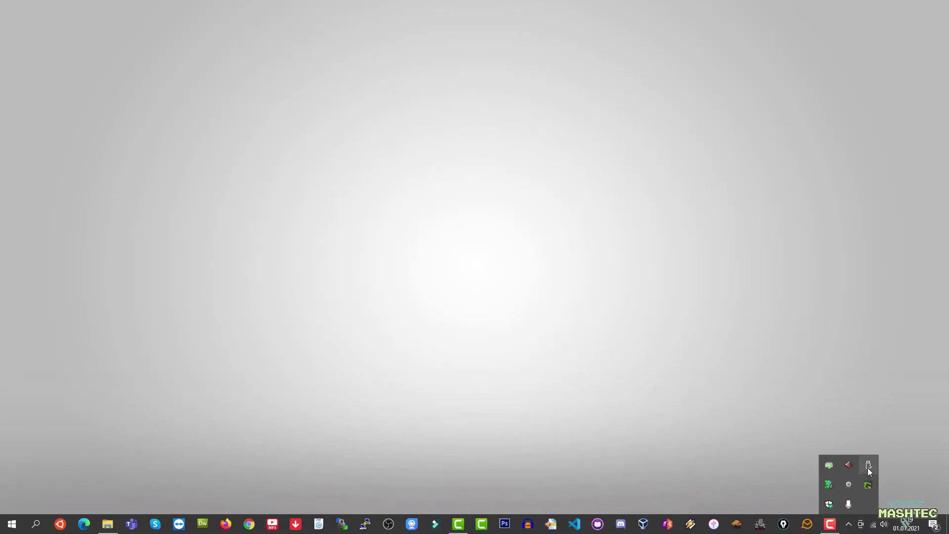
click(870, 472)
click(855, 458)
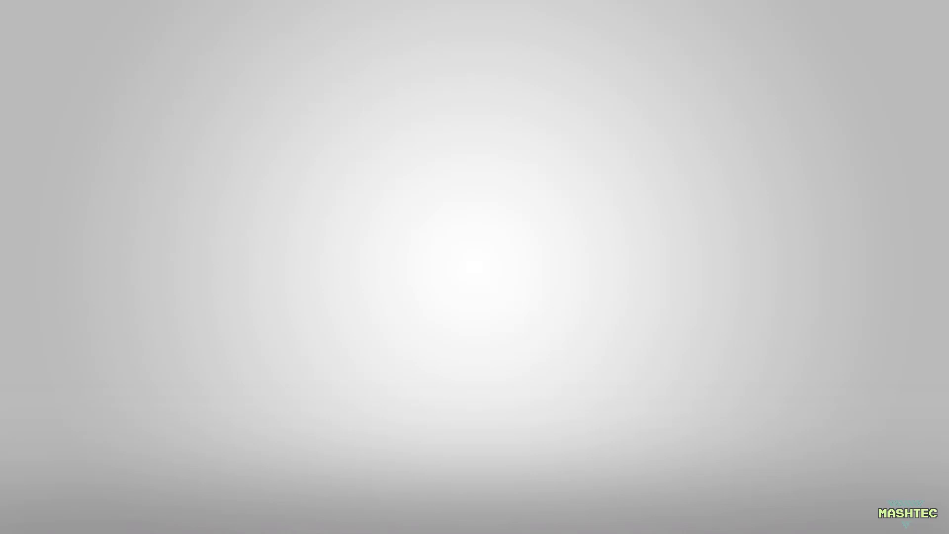
Step: Launch DiskGenius and select Volume(G:) on the 119 GB GenericMassStorageClass disk
key(super)
text(dis)
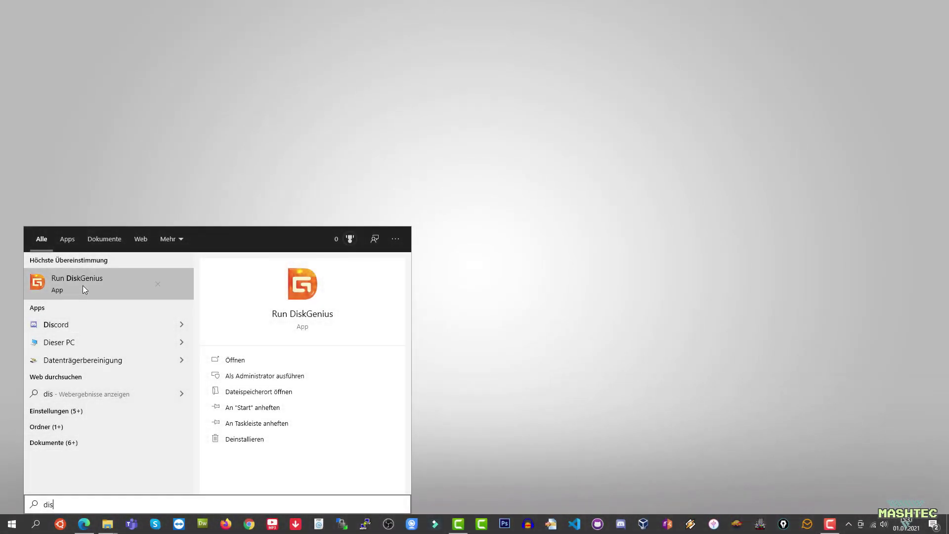
click(82, 286)
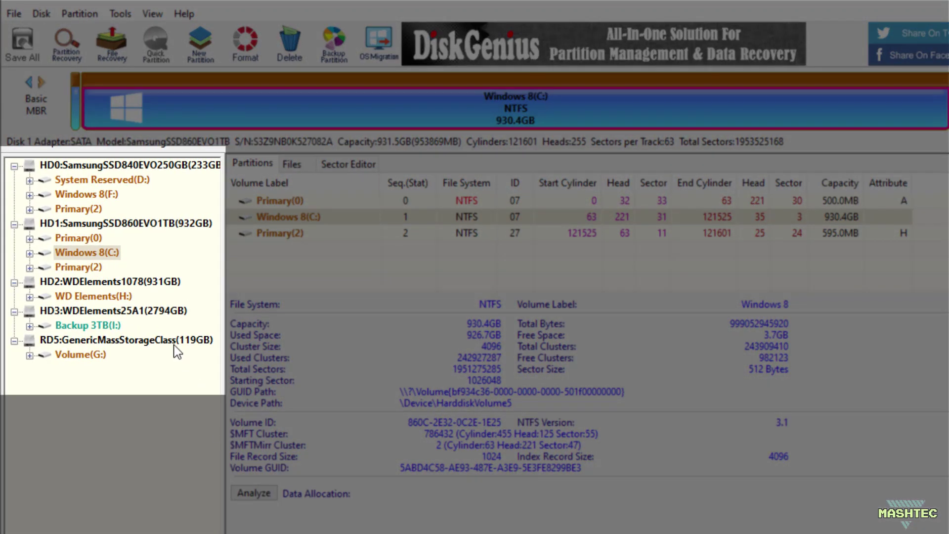
click(84, 341)
click(83, 355)
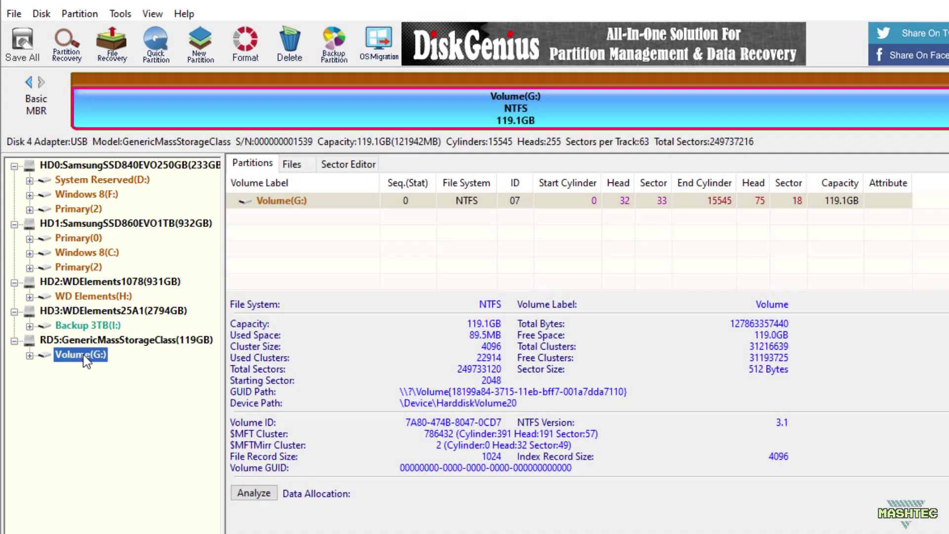
Step: Format the Volume(G:) partition with the FAT32 file system, accept the data loss, and close DiskGenius
right_click(85, 360)
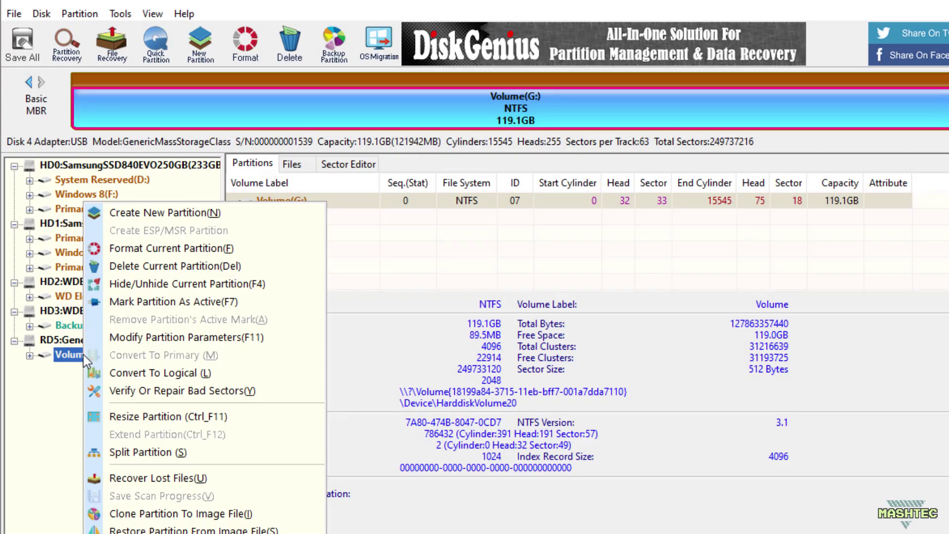
click(197, 253)
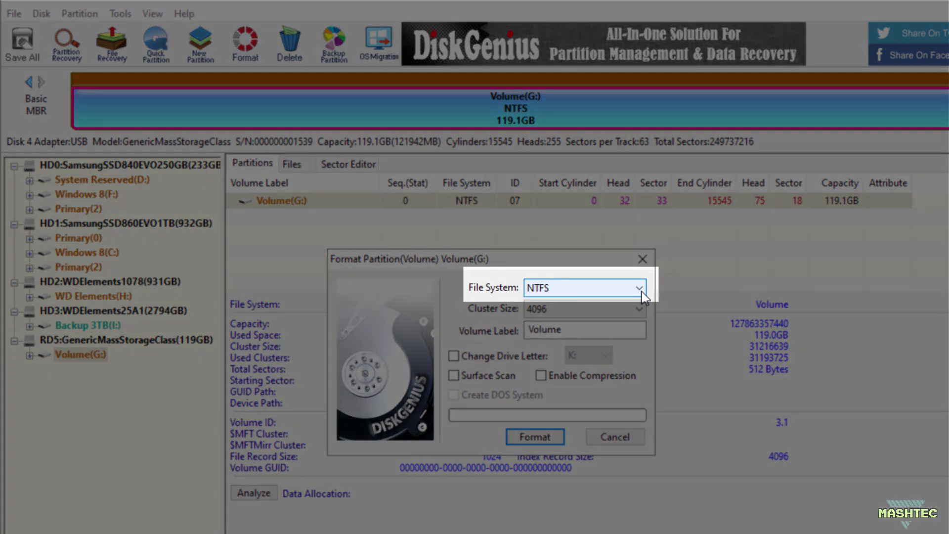
click(640, 290)
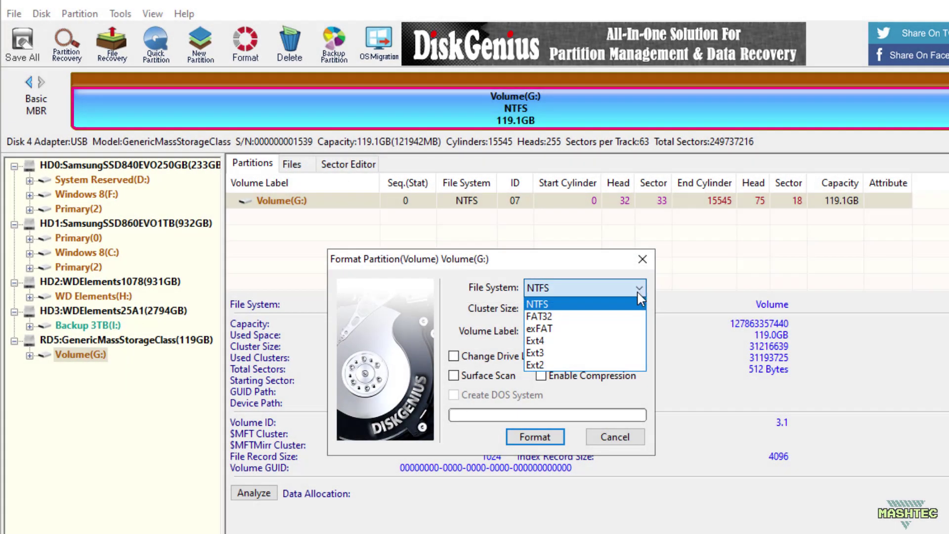
click(556, 315)
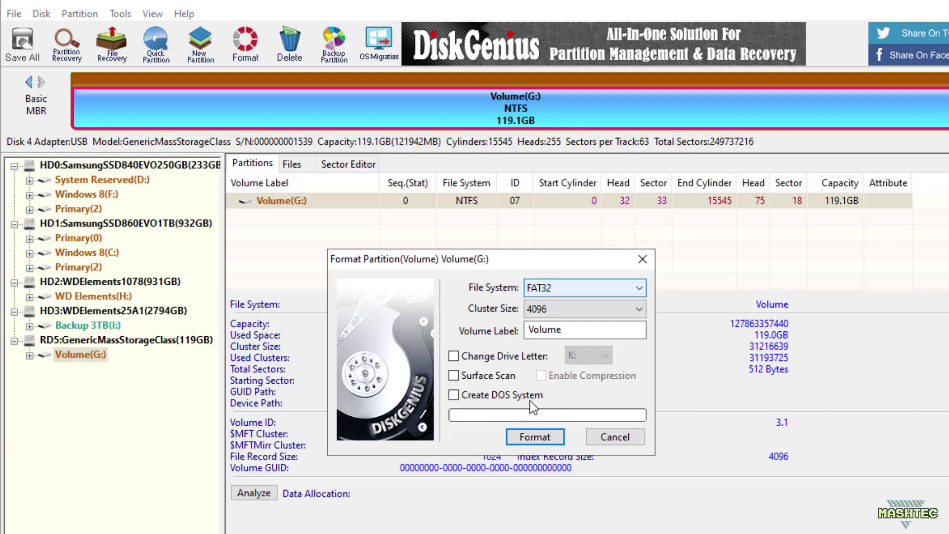
click(532, 444)
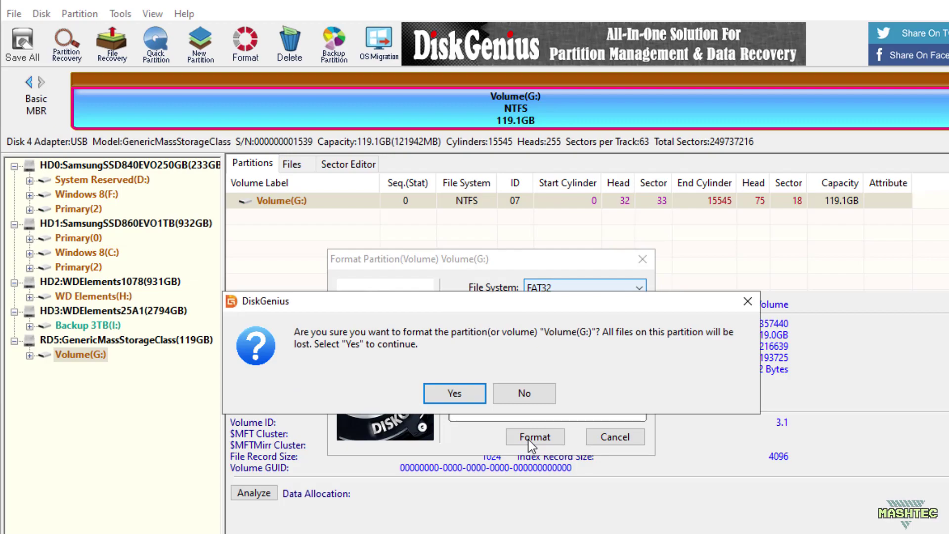
click(453, 394)
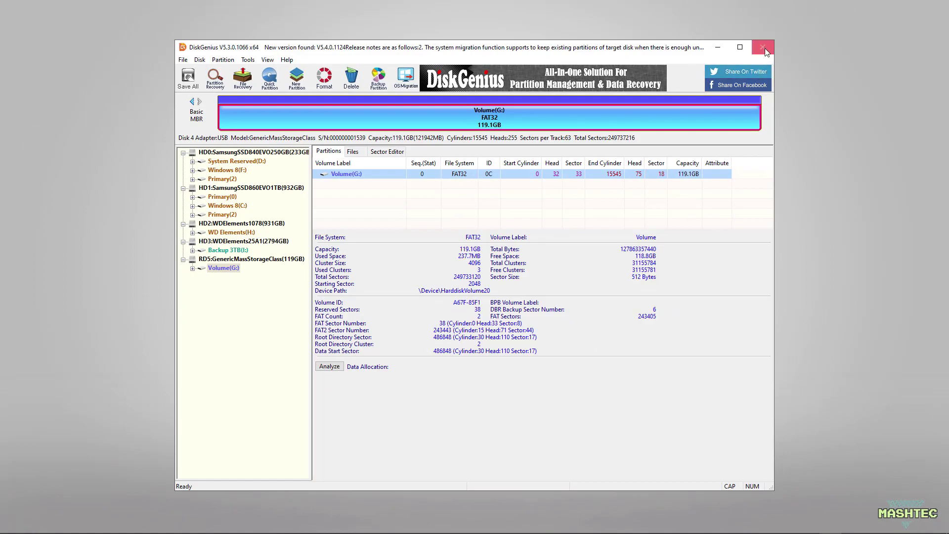
click(763, 50)
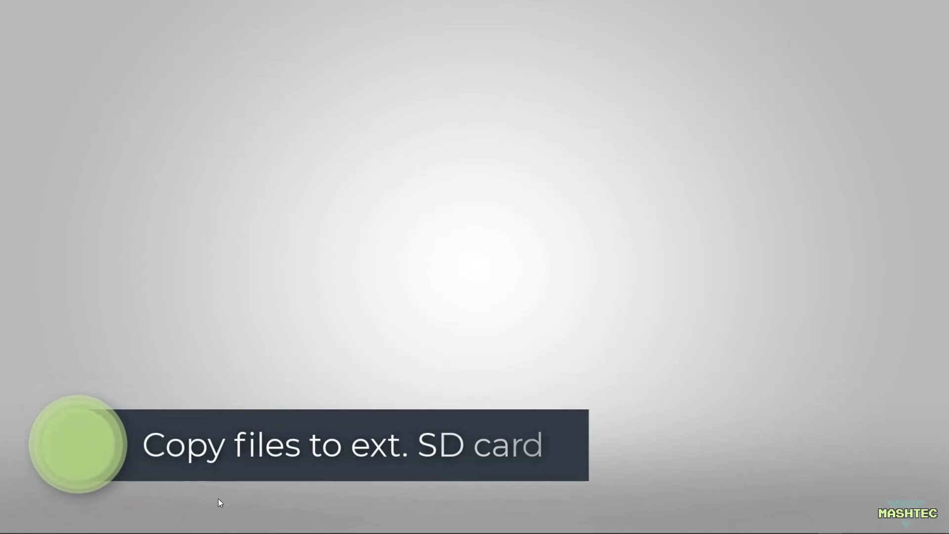
Step: Bring up the Downloads and Volume (G:) folder windows and copy the ROMS folder from CBMT 3.0 onto Volume (G:)
mouse_move(107, 522)
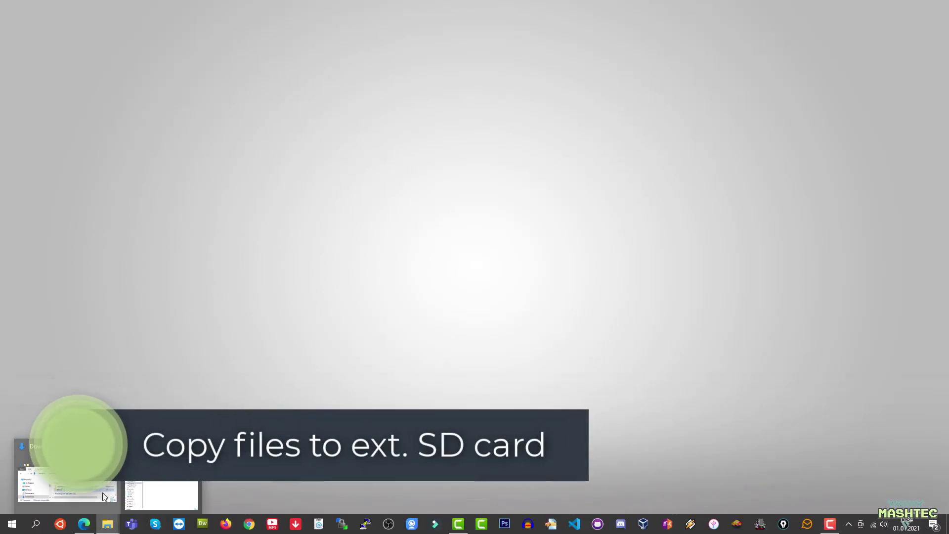
click(103, 493)
mouse_move(113, 530)
click(149, 486)
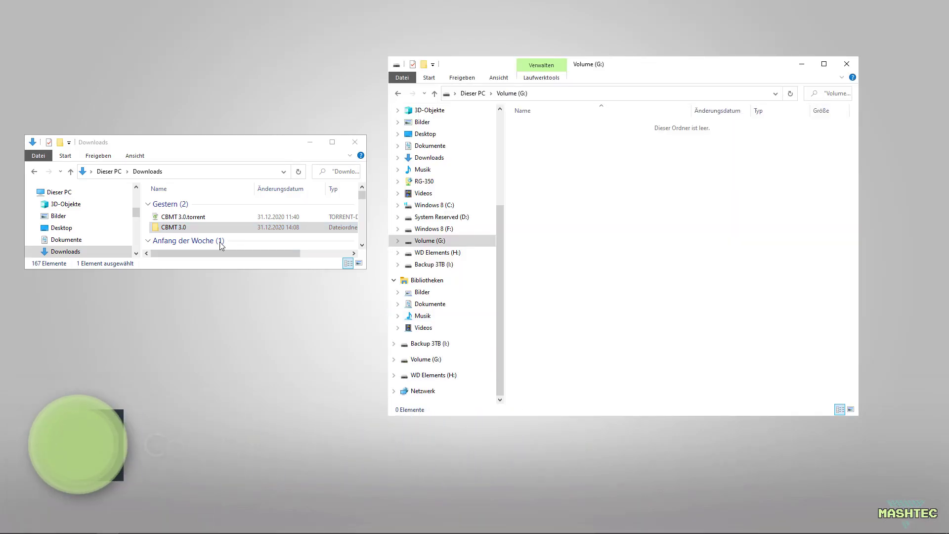
double_click(177, 227)
click(165, 207)
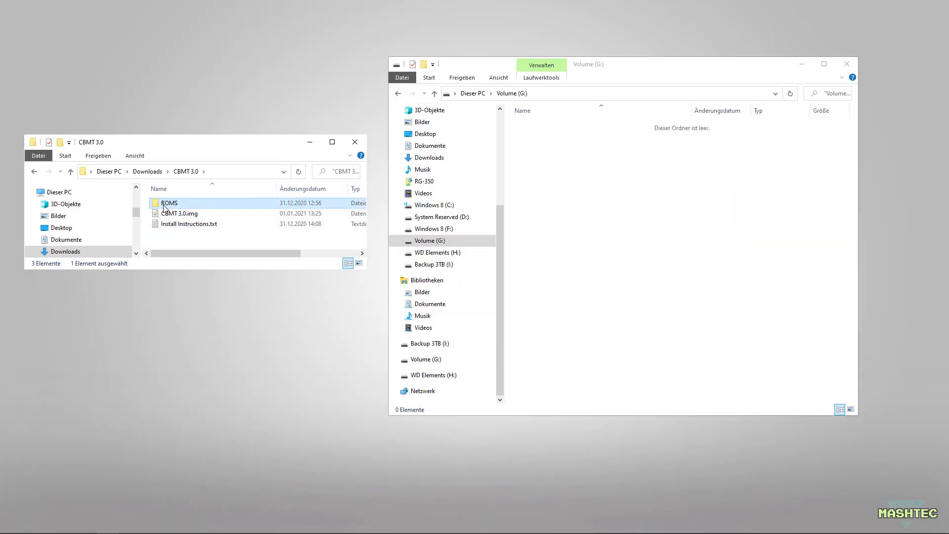
drag(158, 205, 621, 210)
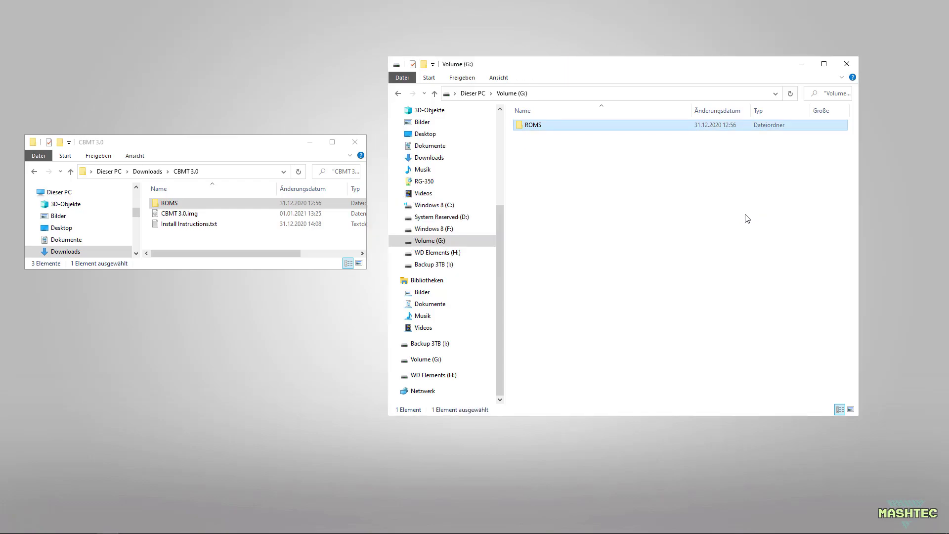
Step: Check the contents of the copied ROMS folder on Volume (G:) and close both folder windows
double_click(520, 127)
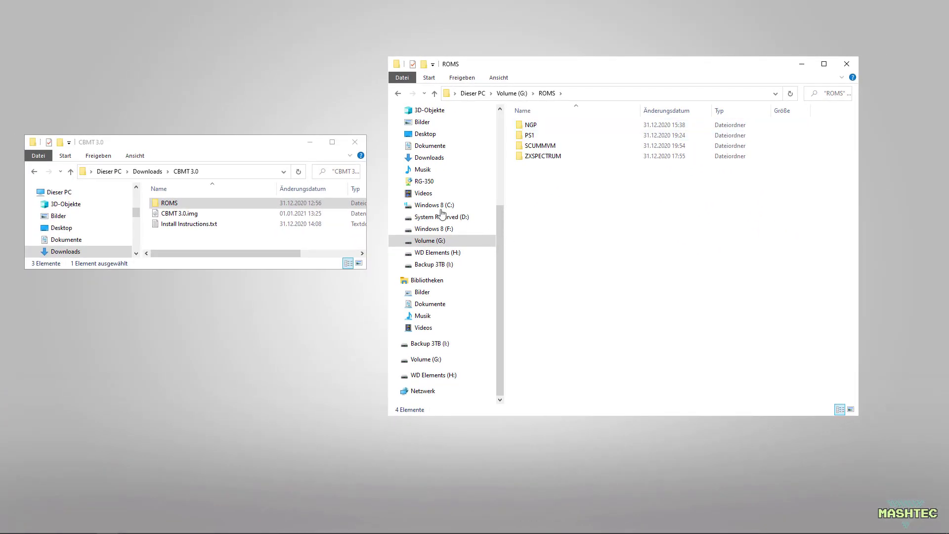
click(355, 142)
click(844, 67)
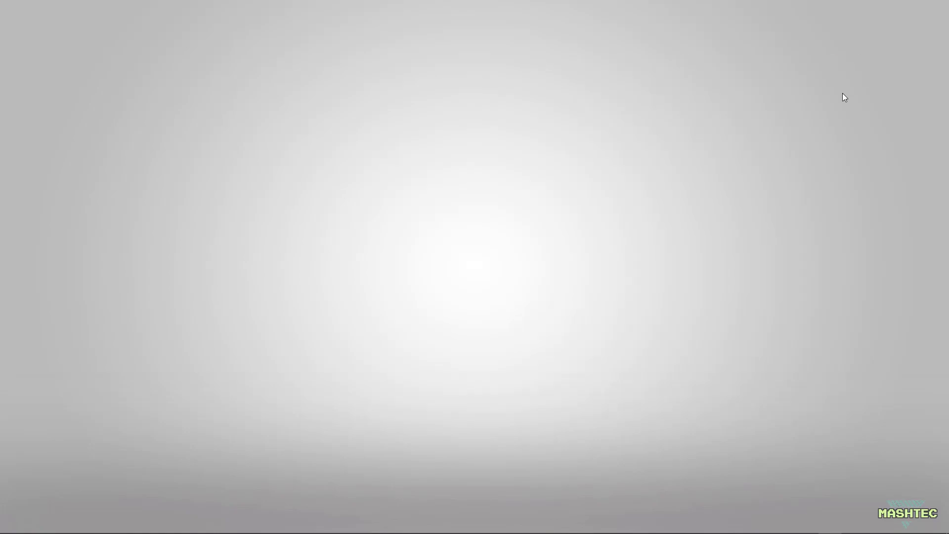
Step: Safely eject Volume (G:) from the USB3.0 Card Reader
click(848, 524)
right_click(869, 464)
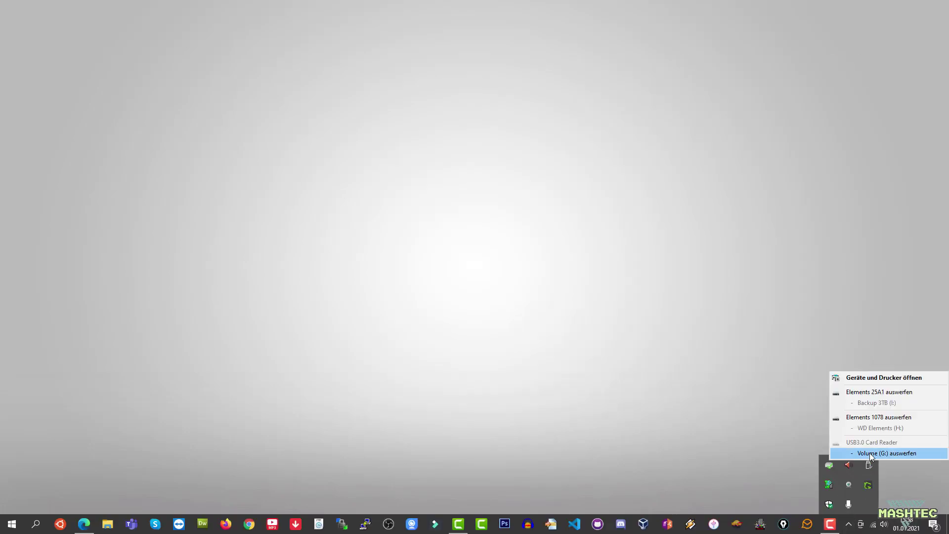
click(870, 451)
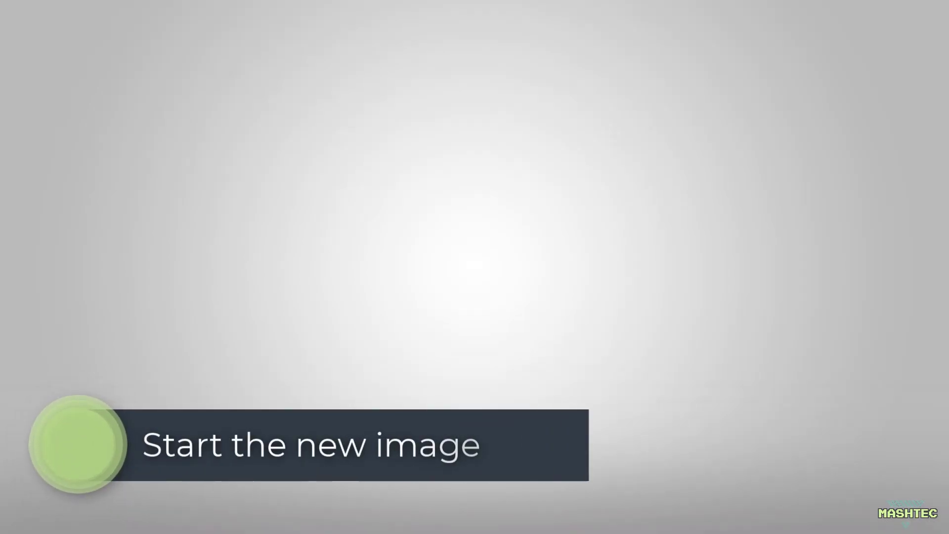